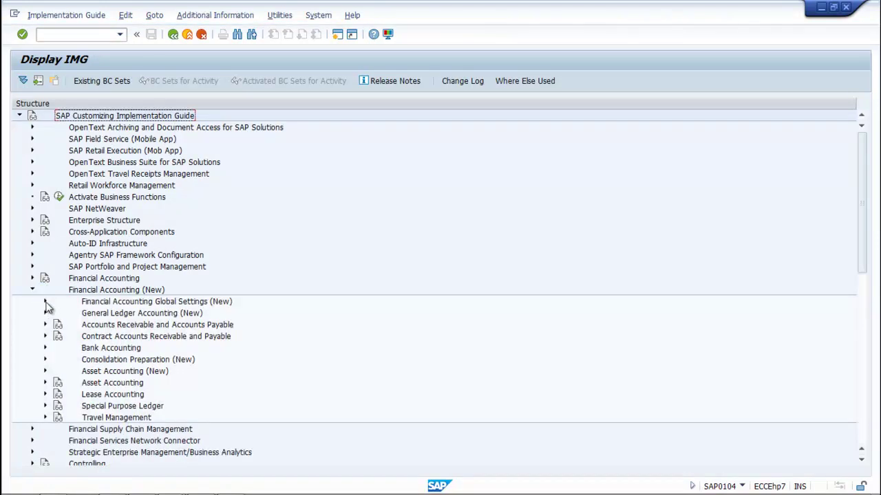
Expand General Ledger Accounting (New), Master Data and Profit Center under Financial Accounting (New) in the implementation guide
left_click(45, 303)
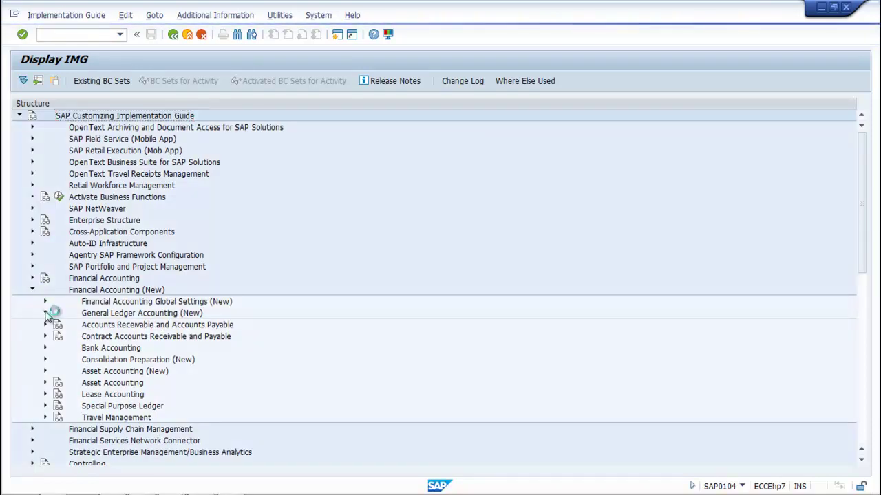
scroll(101, 359, "down", 2)
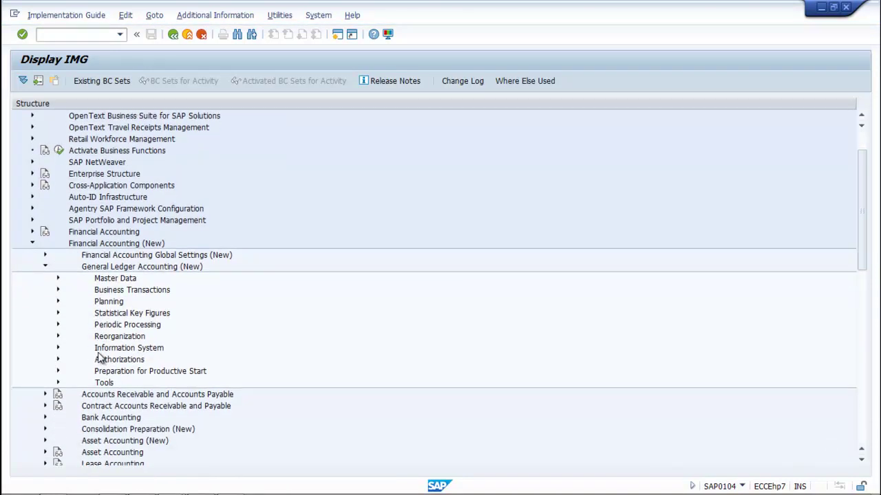
left_click(58, 279)
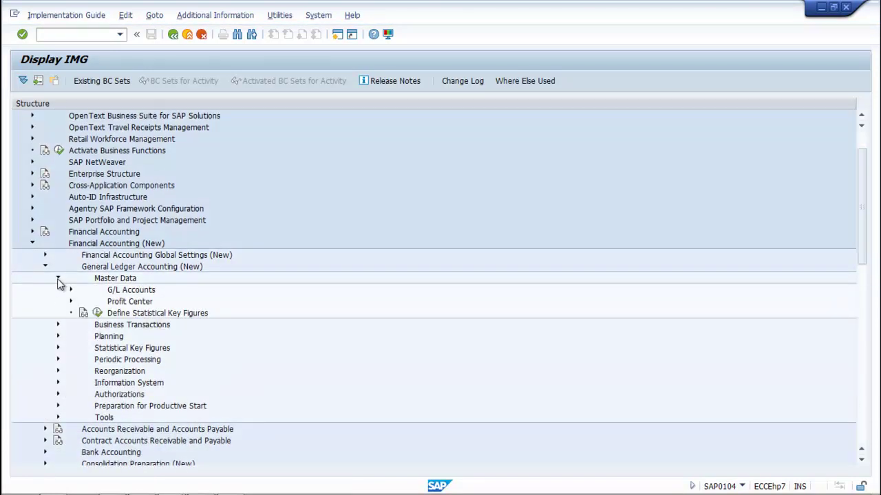
left_click(70, 302)
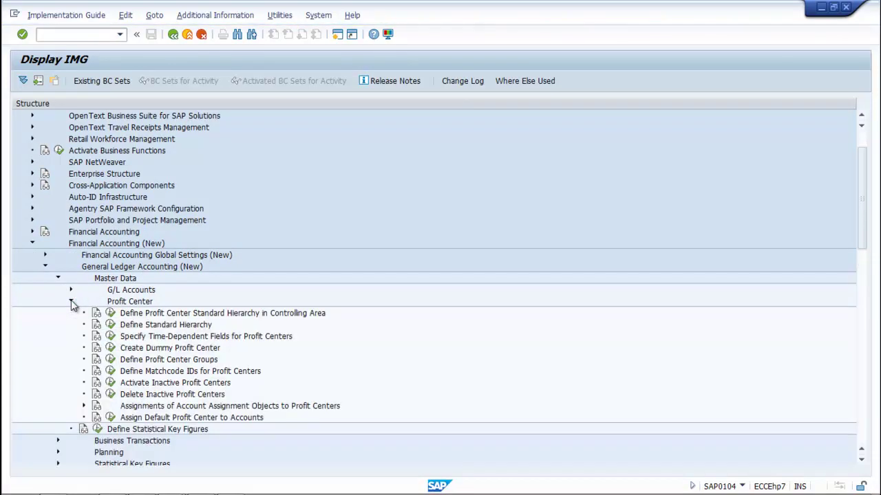
scroll(161, 367, "down", 2)
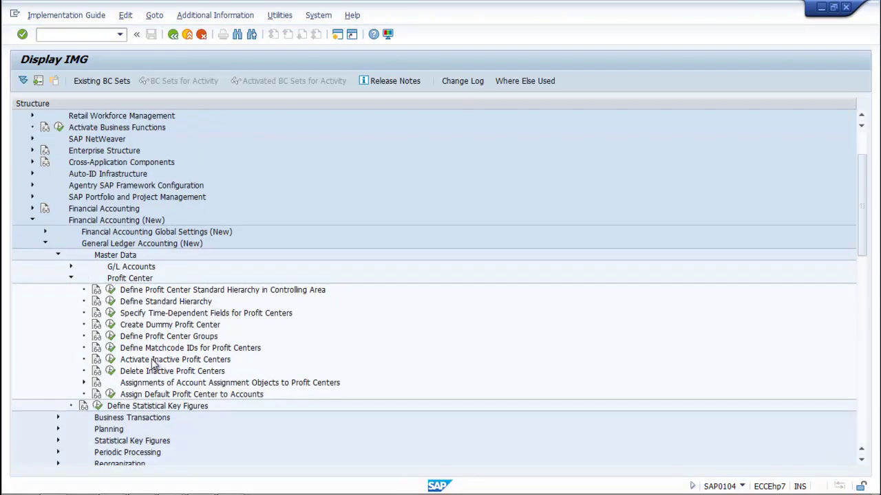
Show the attribute keys as additional information beside the guide structure and widen that column to fit the full keys
left_click(222, 15)
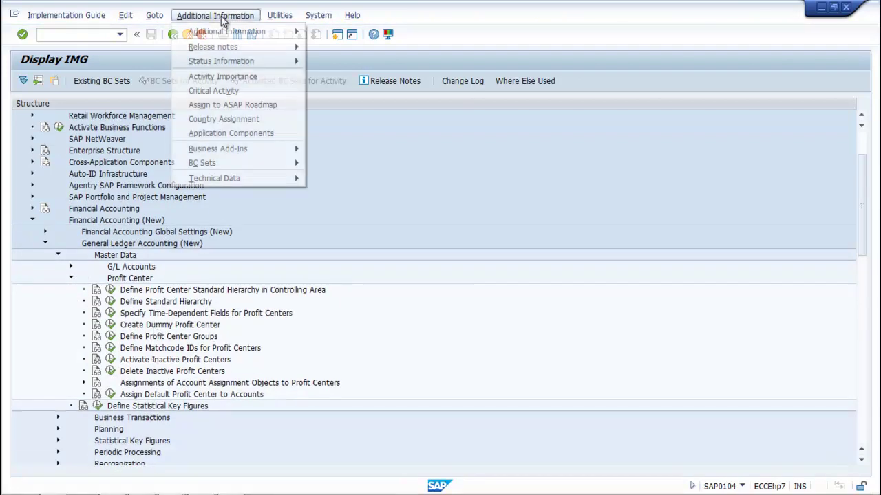
mouse_move(234, 31)
mouse_move(389, 49)
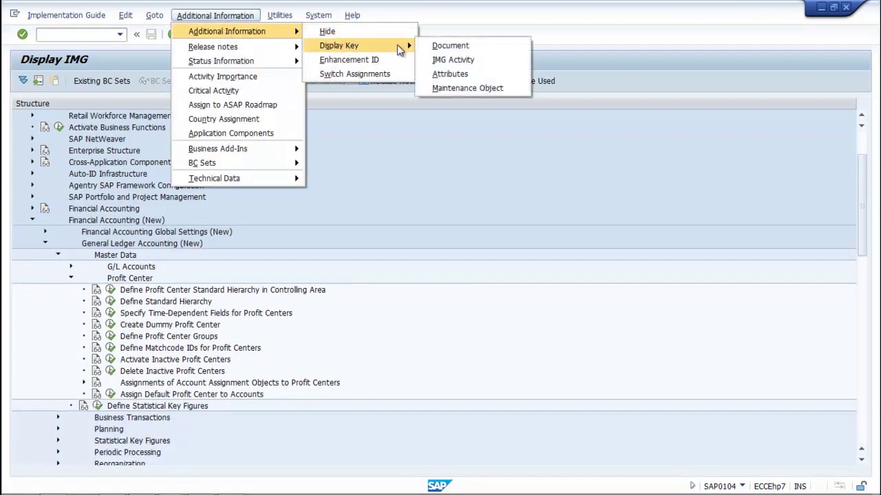
left_click(450, 74)
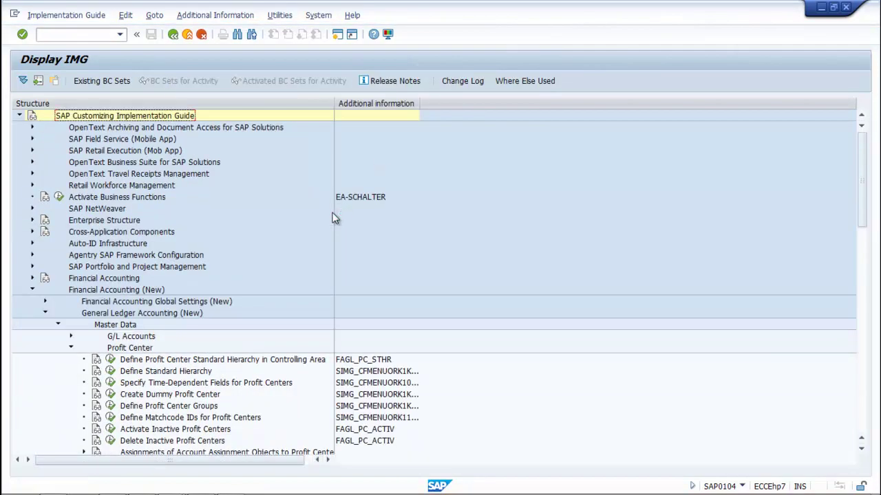
left_click_drag(419, 103, 469, 104)
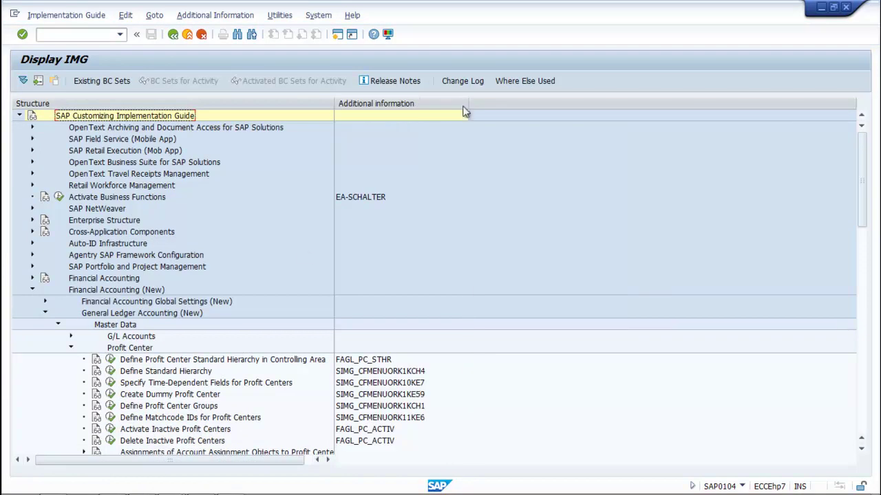
Run the EC-PCA: Create Dummy Profit Center activity and open the basic data for a dummy profit center with the ID DUMMY
scroll(298, 304, "down", 3)
scroll(297, 304, "down", 2)
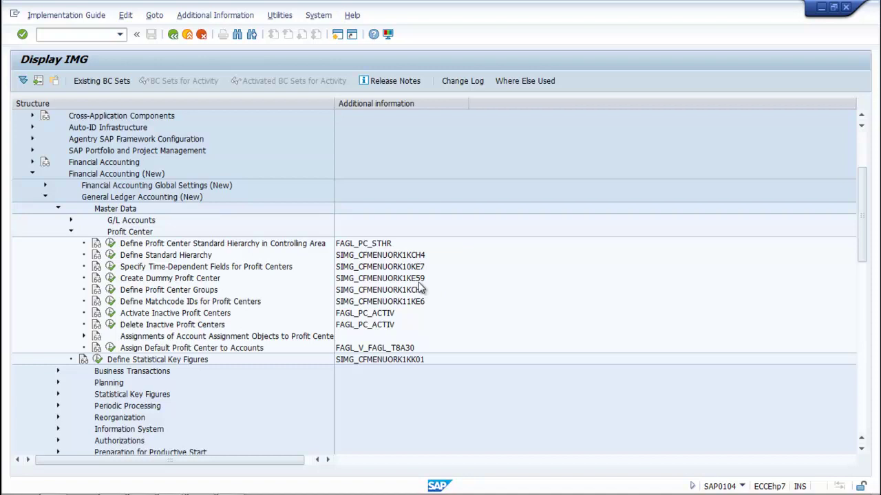
left_click(109, 278)
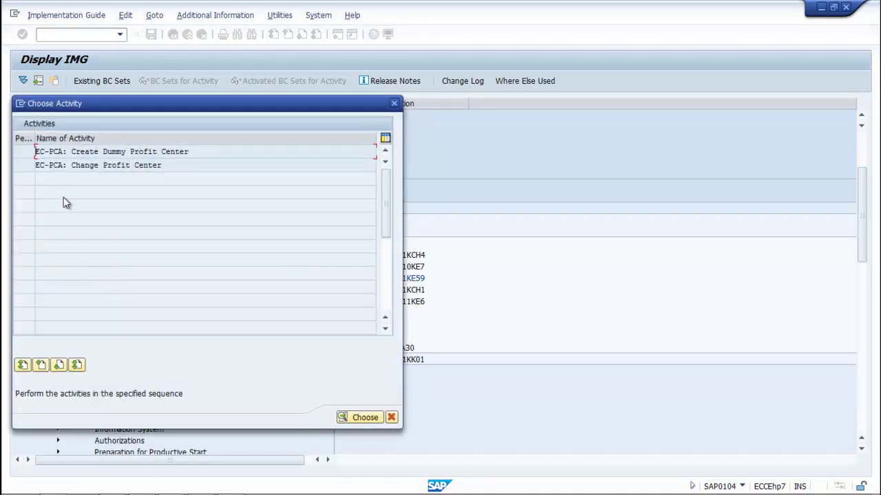
double_click(94, 152)
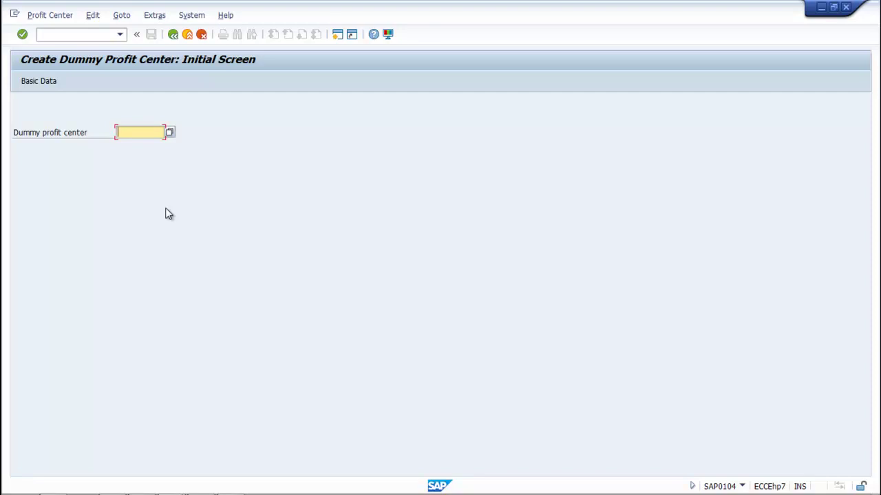
type("DUMMY")
left_click(38, 84)
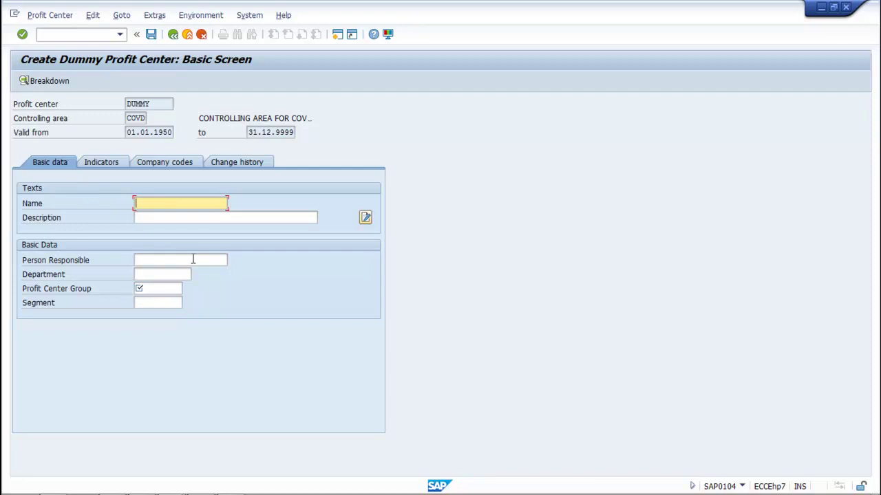
Name the profit center DUMMY PROFIT CENTRE and describe it as DUMMY PROFIT CENTRE FOR COVD
type("DUMMY PROFIT CENTRE")
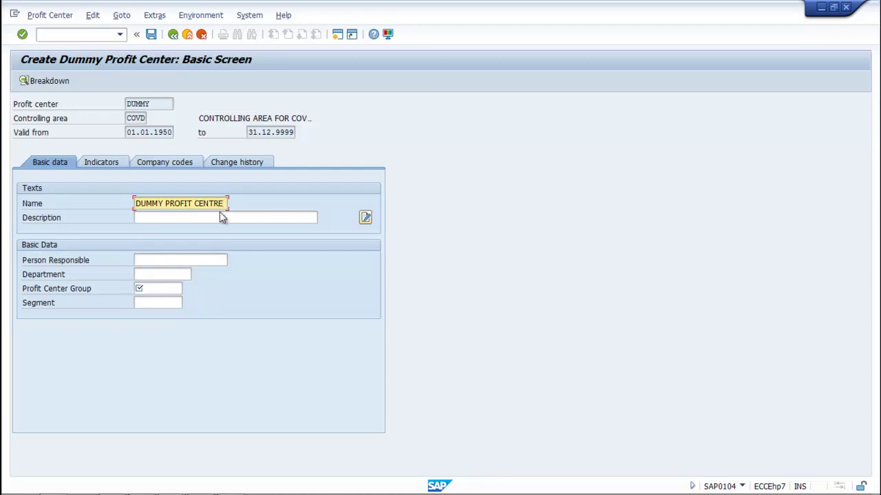
left_click_drag(224, 204, 119, 207)
key("ctrl+c")
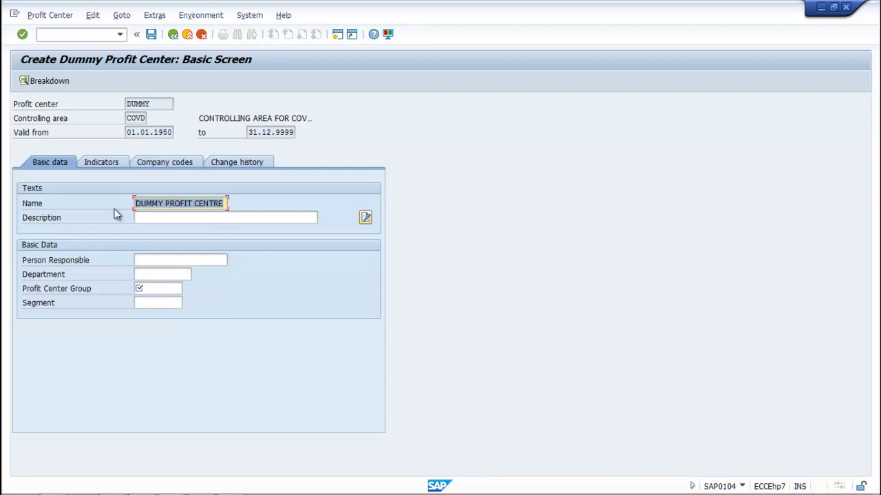
left_click(146, 218)
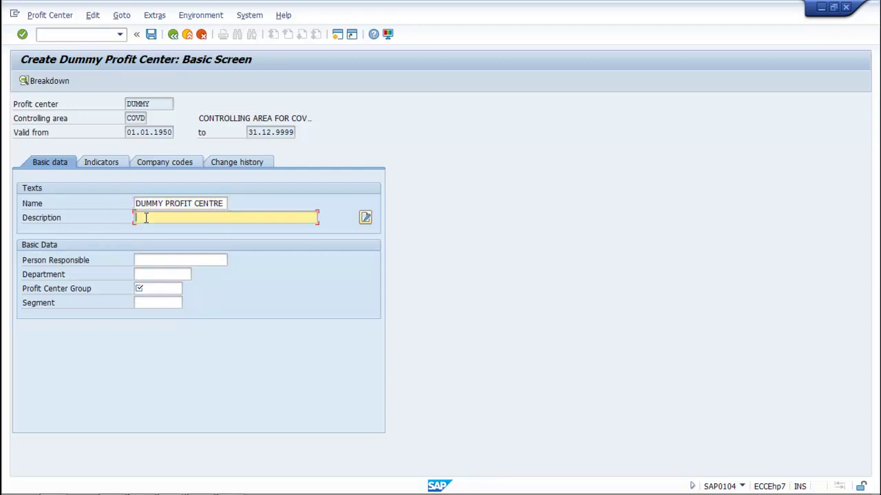
key("ctrl+v")
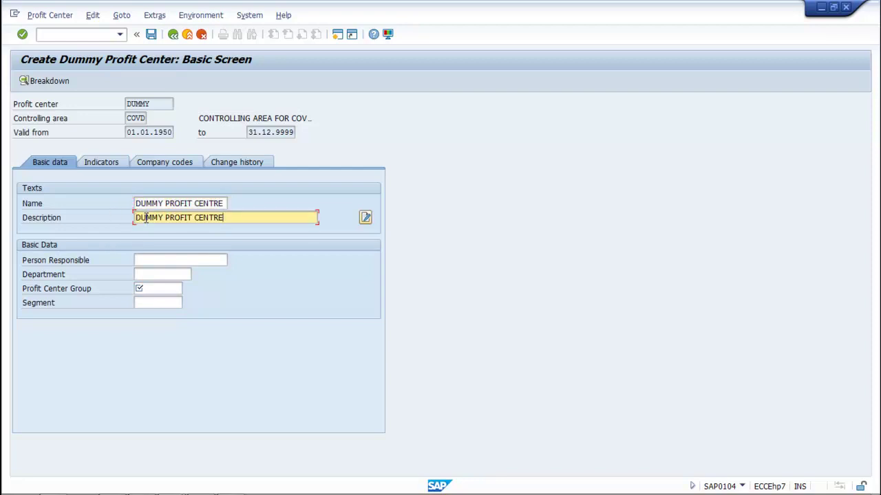
type("FOR COVD")
Assign the dummy profit center to the profit center group COVD_STDH
left_click(156, 261)
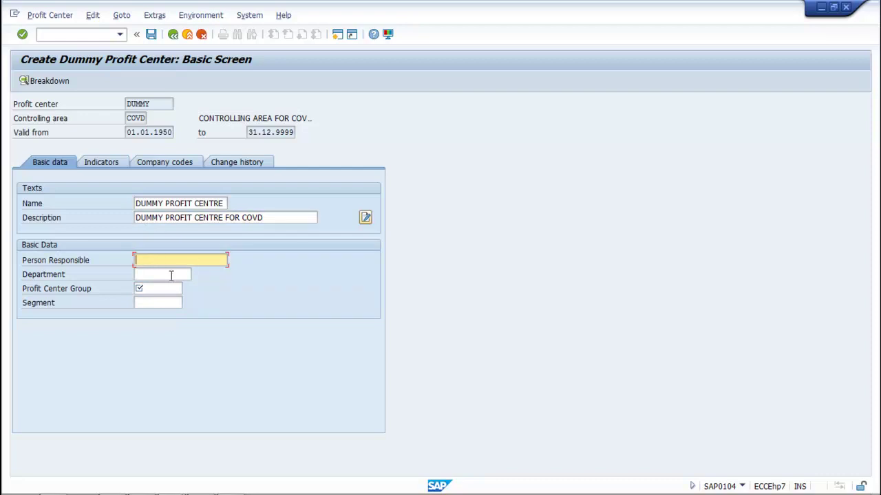
left_click(172, 276)
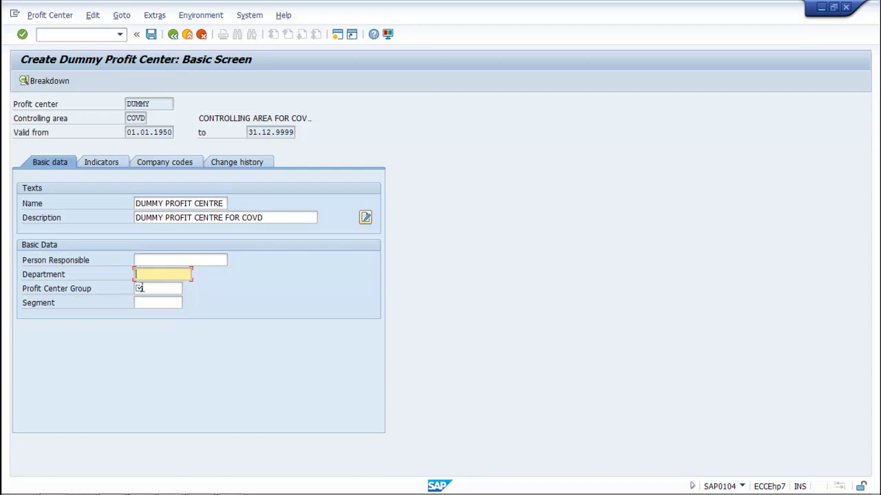
left_click(138, 289)
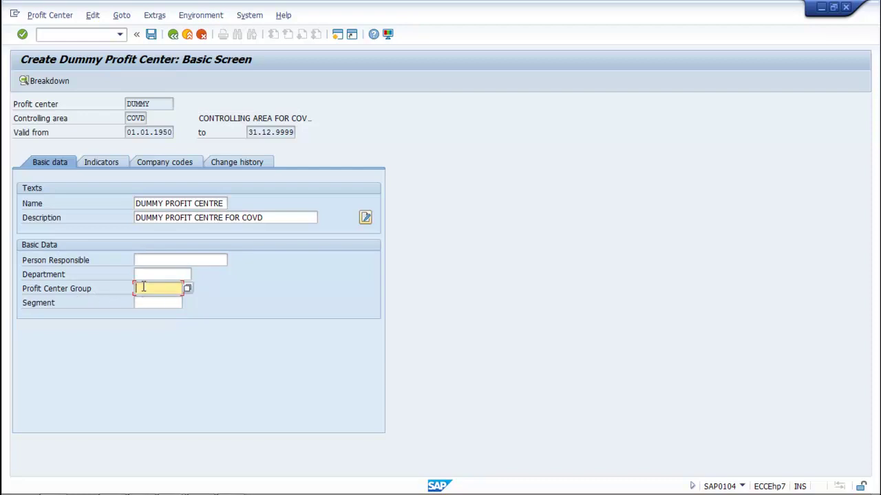
left_click(188, 288)
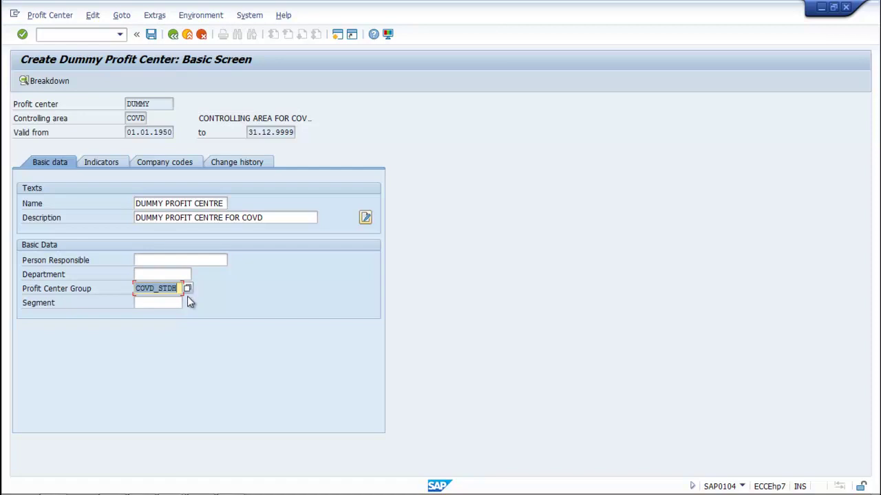
Assign the segment CORP (Corporate) to the dummy profit center from the list of available segments
left_click(149, 304)
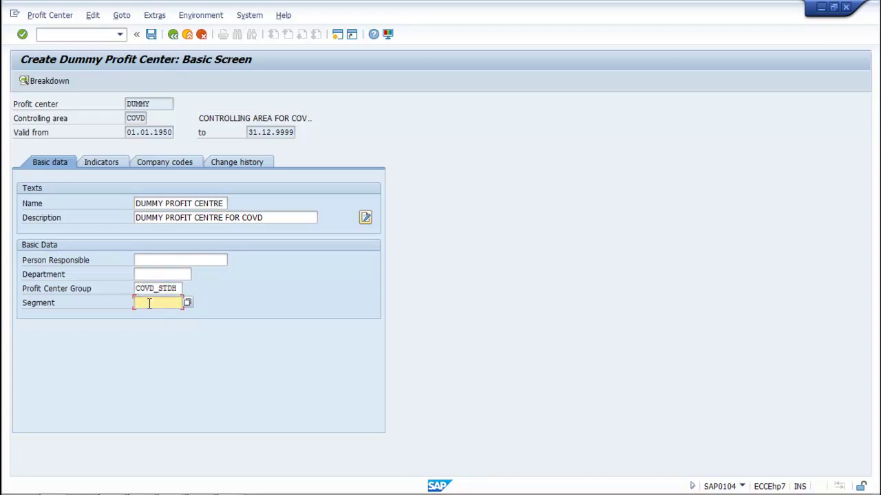
left_click(187, 302)
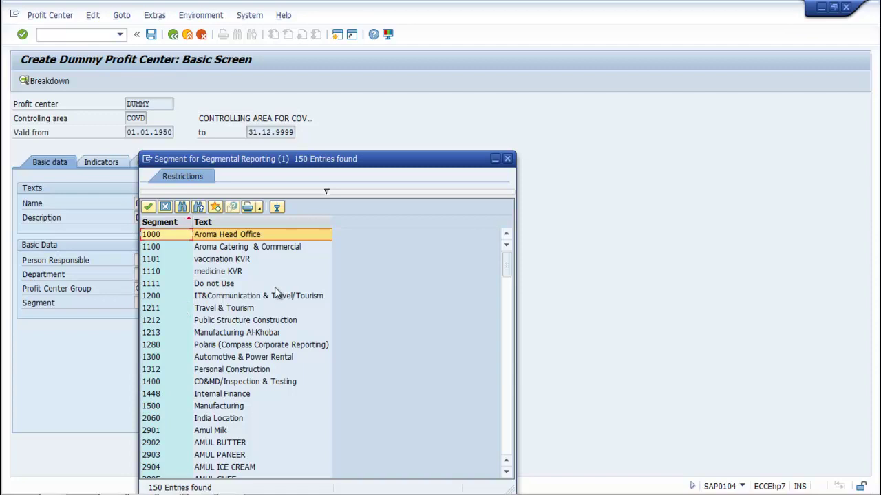
scroll(251, 361, "down", 13)
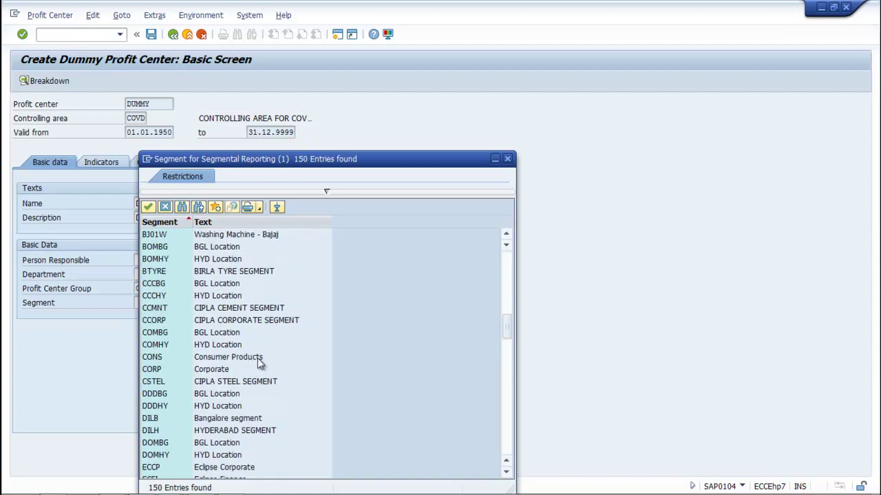
scroll(254, 364, "down", 1)
left_click(219, 333)
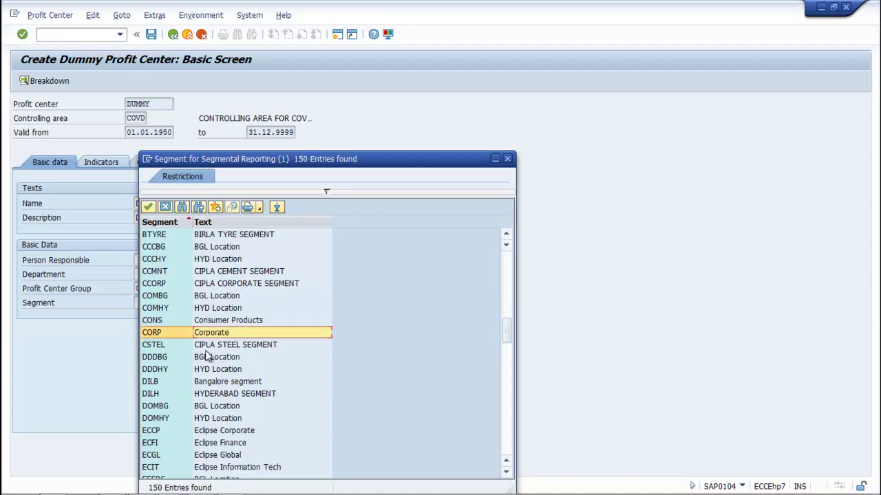
left_click(147, 207)
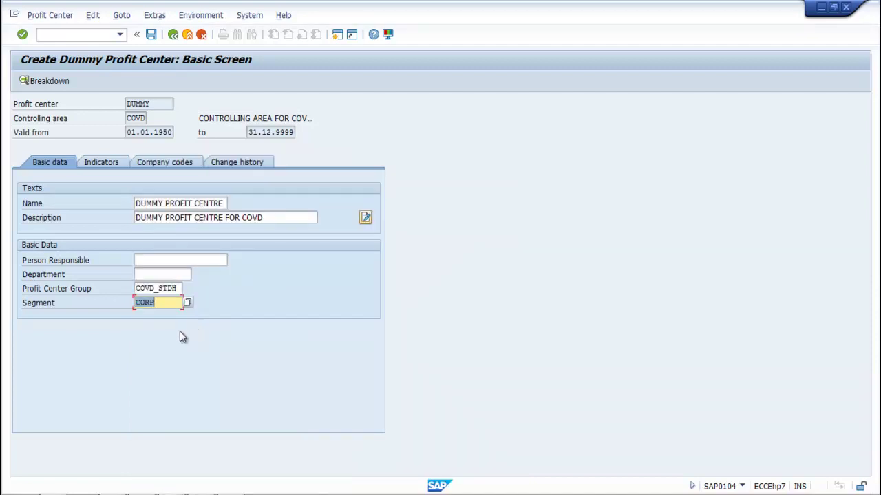
Set the department to REVENUE, save the dummy profit center and return to the implementation guide
left_click(158, 275)
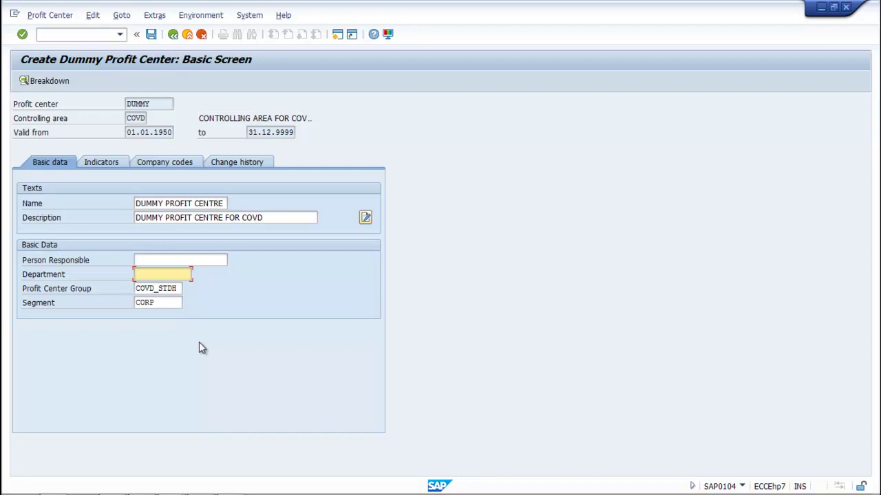
type("REVENUE")
left_click(151, 34)
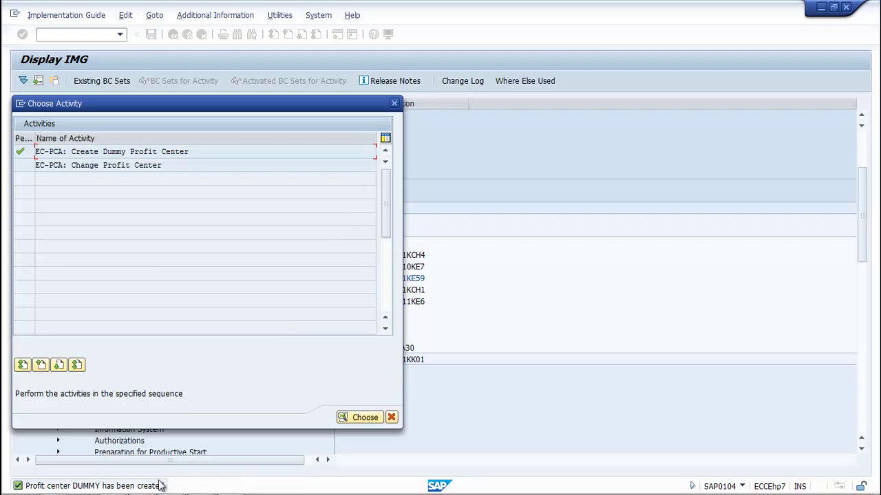
left_click(394, 104)
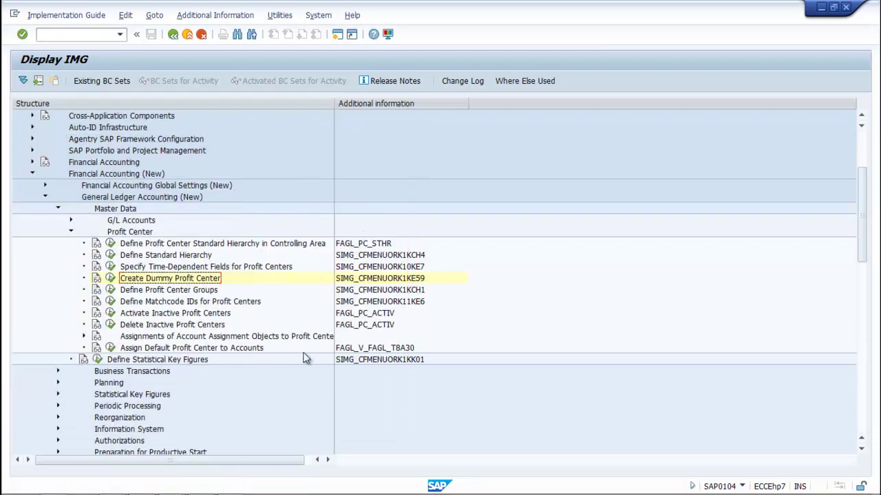